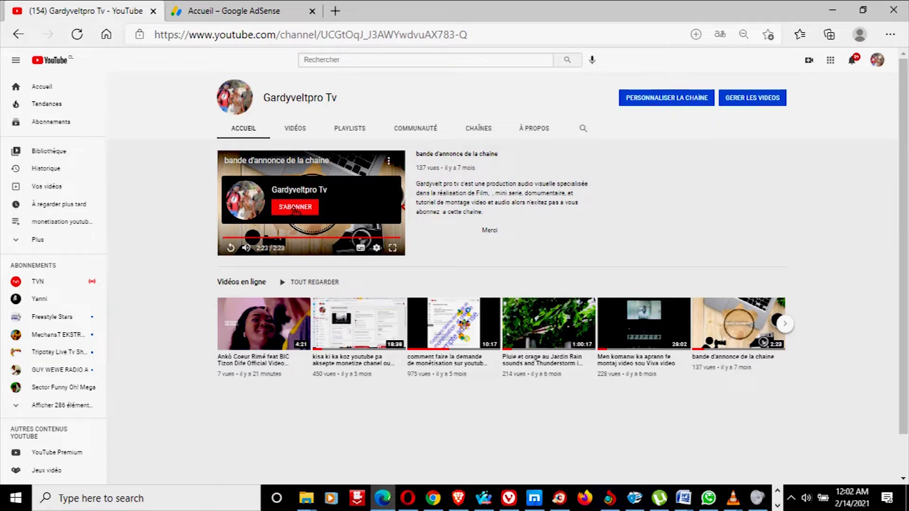
# Step: Subscribe to the YouTube channel, then switch to the Google AdSense tab
pyautogui.click(295, 208)
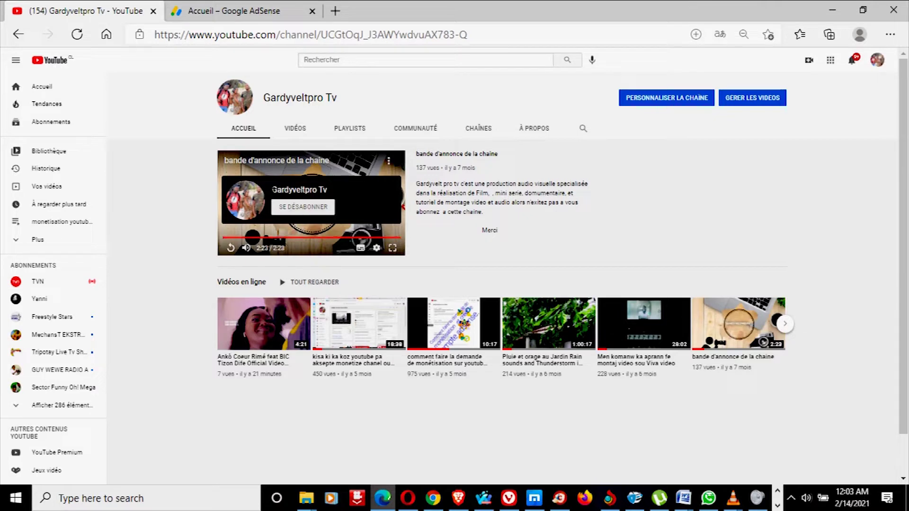
pyautogui.click(266, 11)
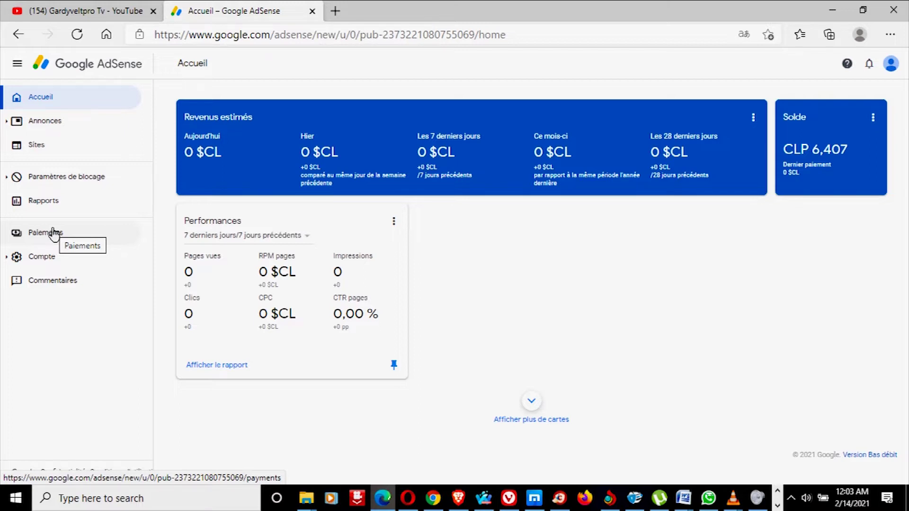
# Step: Go to the Paiements page from the AdSense sidebar
pyautogui.click(53, 233)
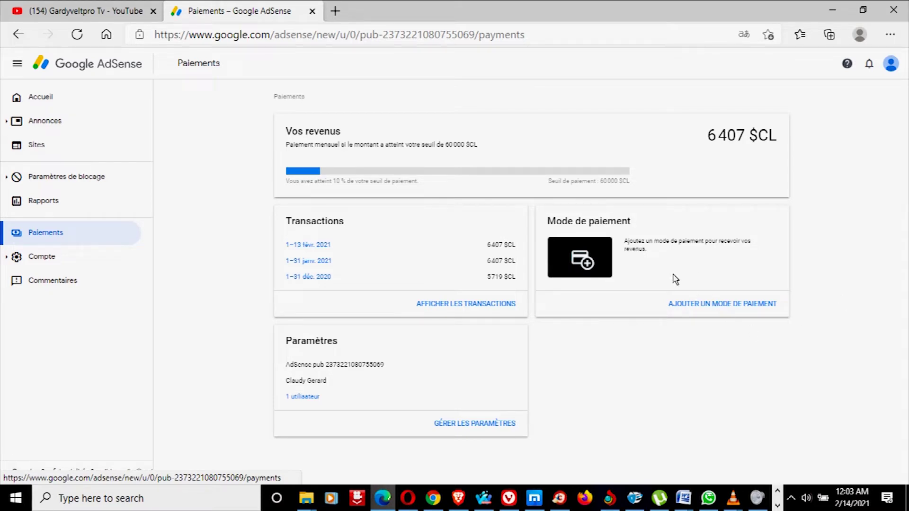
# Step: Start a new bank payment method and autofill the account holder's name before the RUT field
pyautogui.click(712, 306)
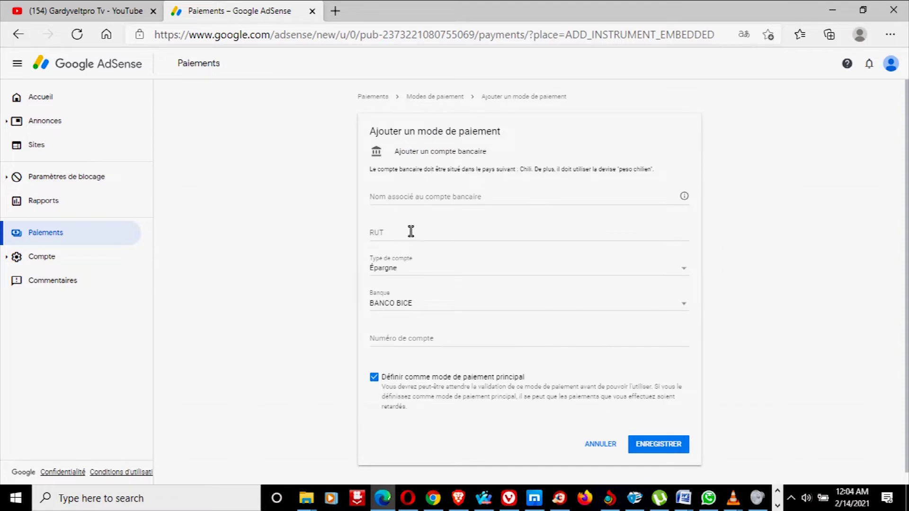
pyautogui.click(416, 194)
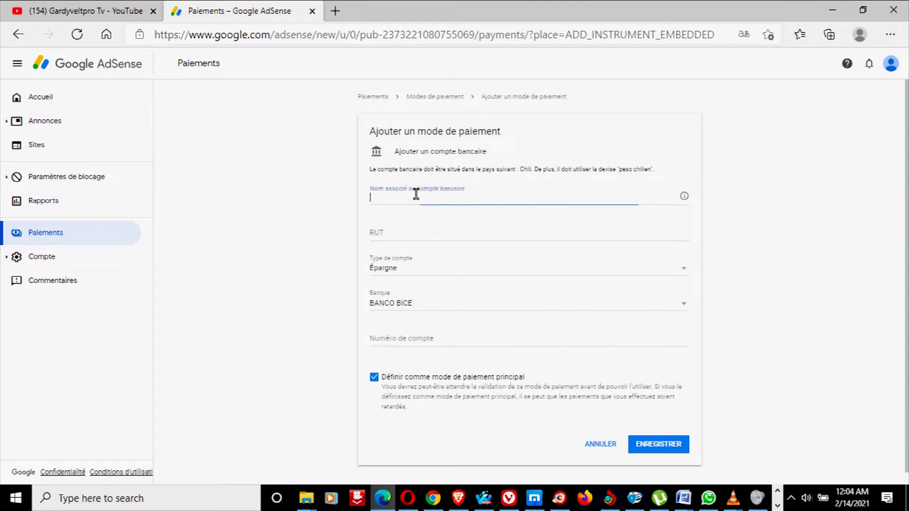
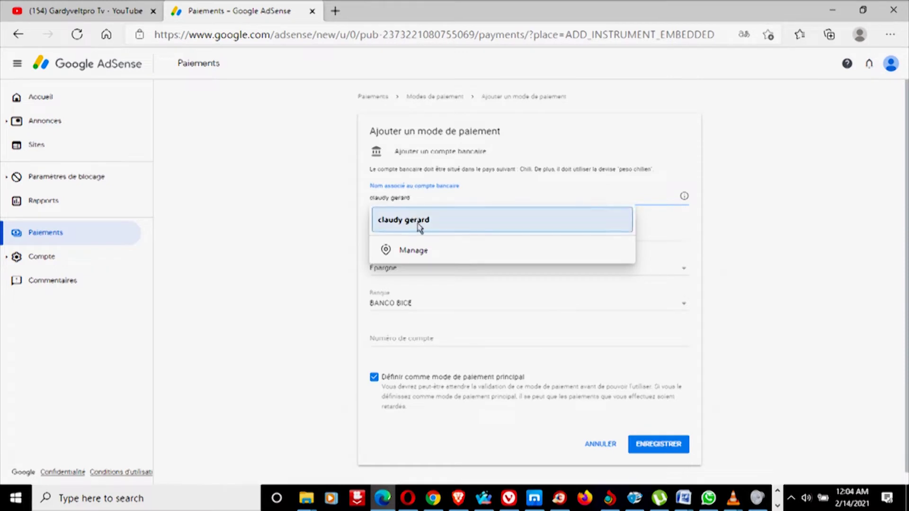
pyautogui.click(418, 226)
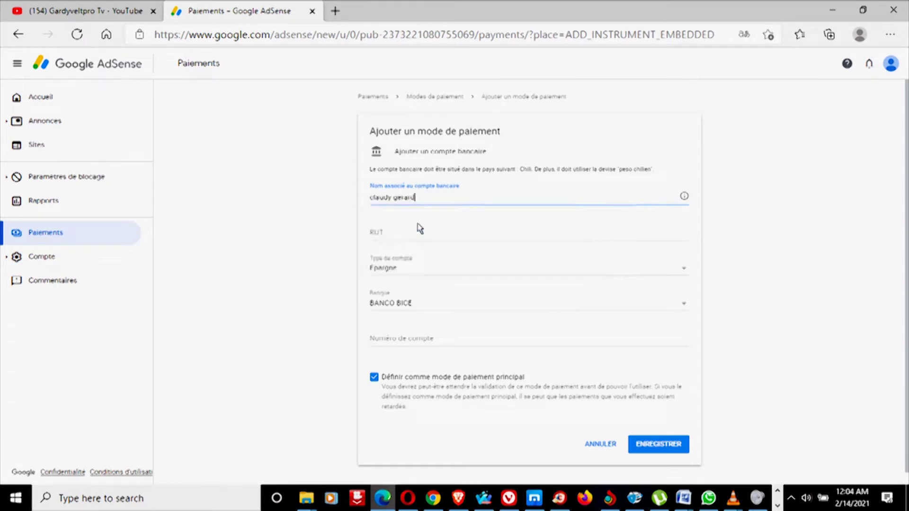
pyautogui.click(393, 232)
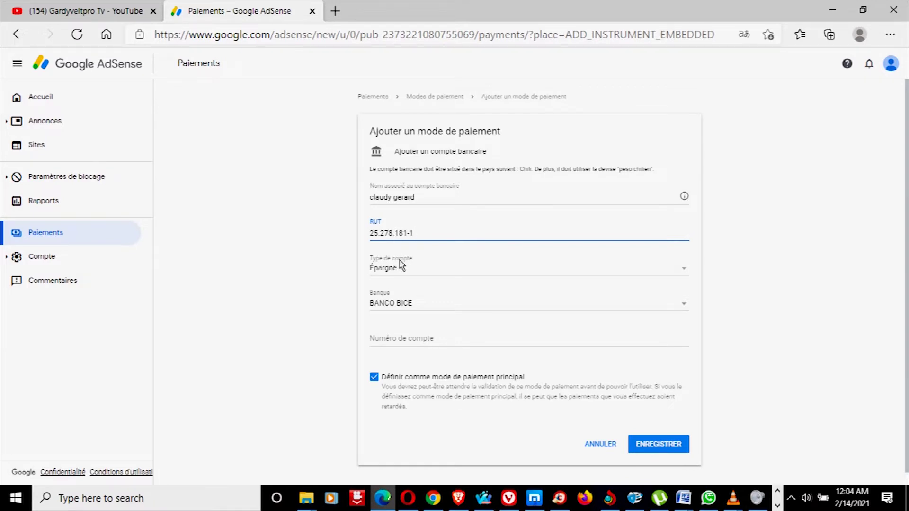
# Step: Change the bank from BANCO BICE to BANCO DEL ESTADO DE CHILE
pyautogui.click(681, 305)
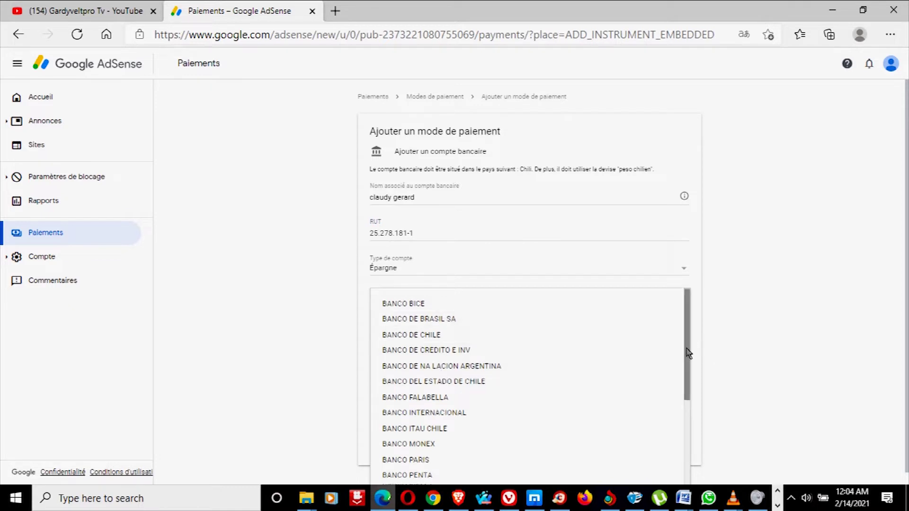
pyautogui.scroll(-3, 687, 379)
pyautogui.moveTo(687, 433); pyautogui.dragTo(689, 454)
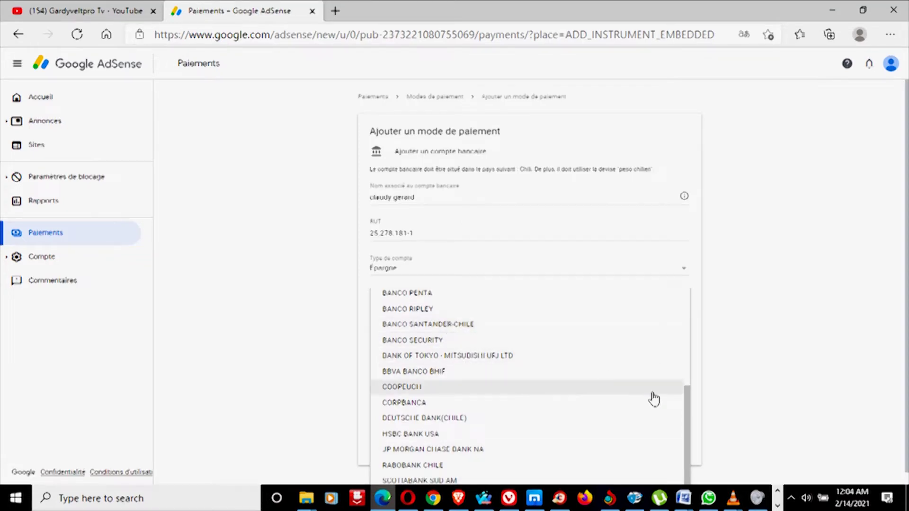
pyautogui.moveTo(692, 414); pyautogui.dragTo(690, 304)
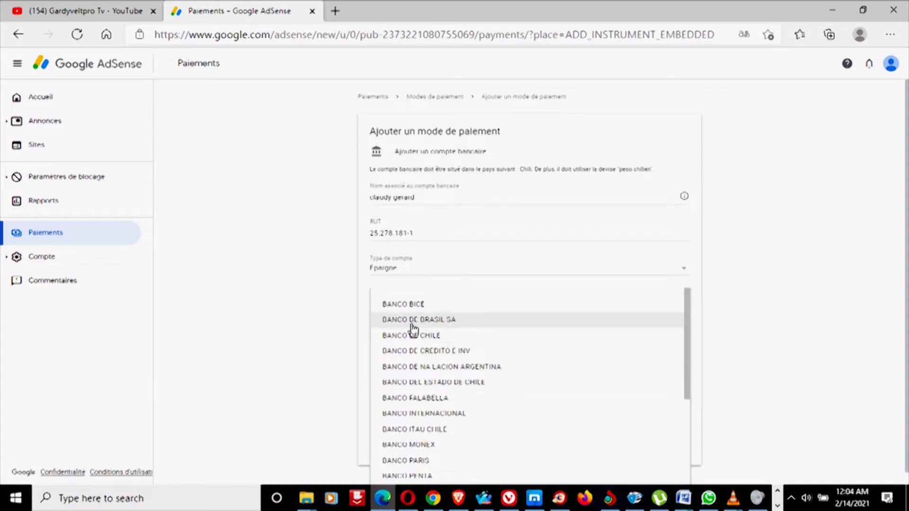
pyautogui.click(418, 387)
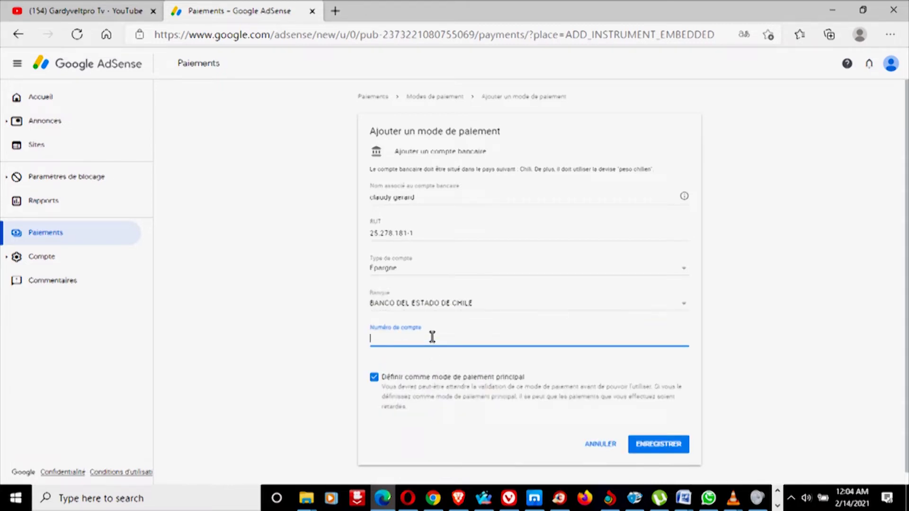
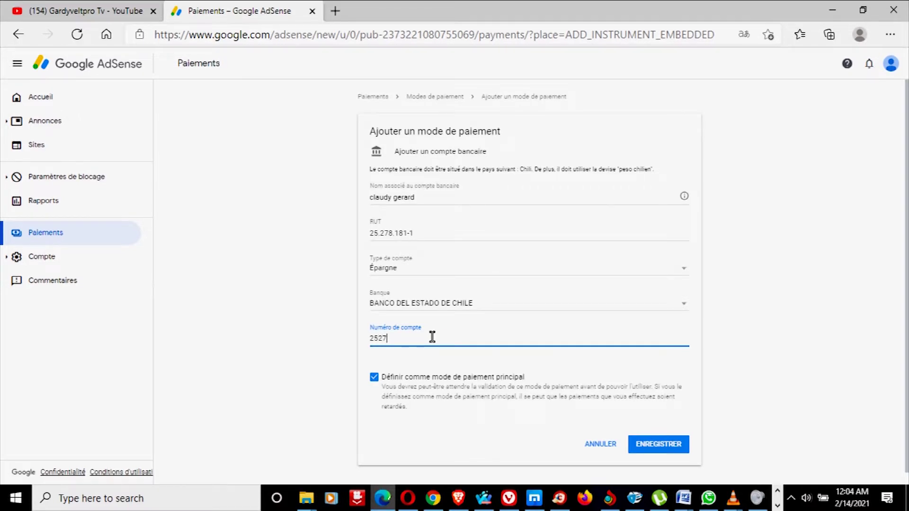
# Step: Enter the bank account number, keep Épargne as account type, and save the account
pyautogui.click(684, 267)
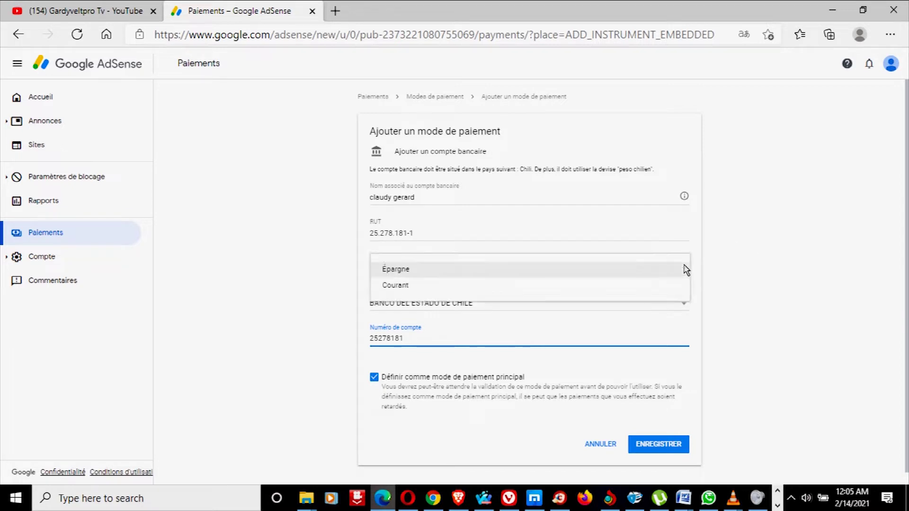
pyautogui.click(718, 257)
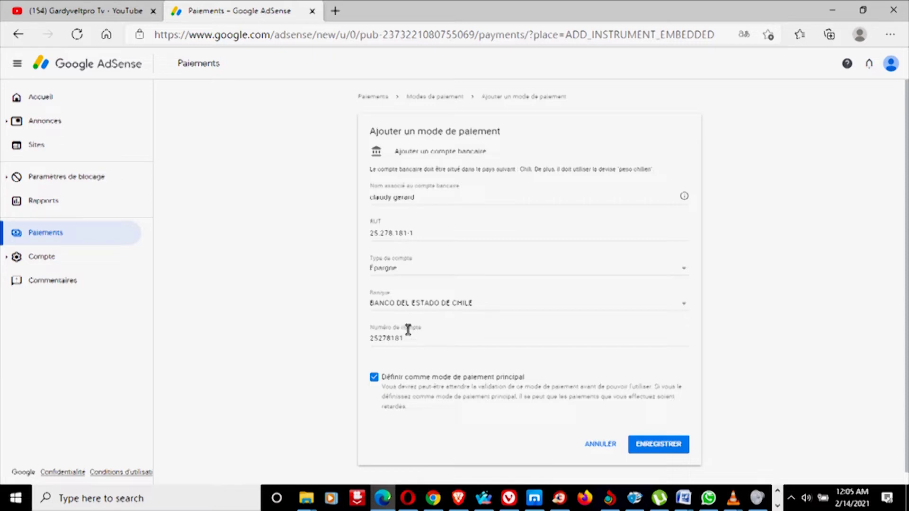
pyautogui.click(658, 445)
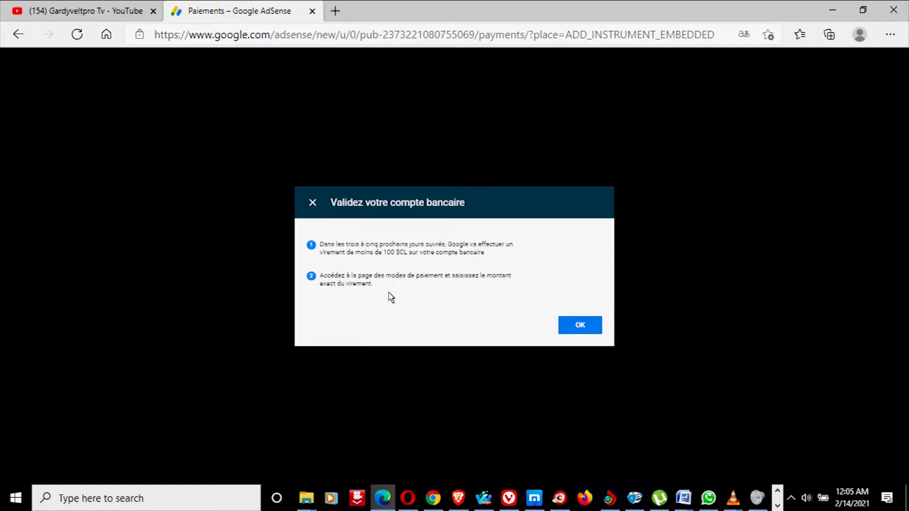
# Step: Acknowledge the 'Validez votre compte bancaire' notice about the upcoming test deposit
pyautogui.click(584, 327)
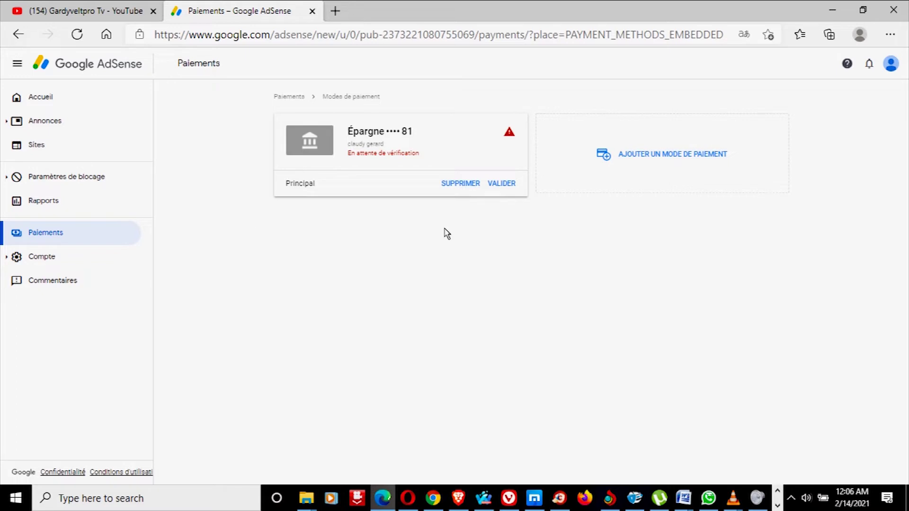
# Step: Begin verifying the pending bank account's test deposit amount
pyautogui.click(494, 188)
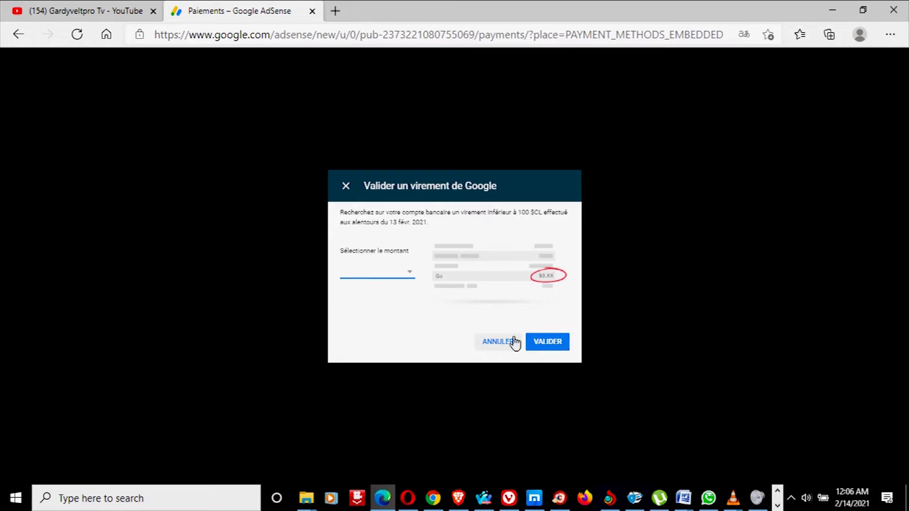
# Step: Back out of deposit validation without choosing an amount, returning to Payments
pyautogui.click(379, 277)
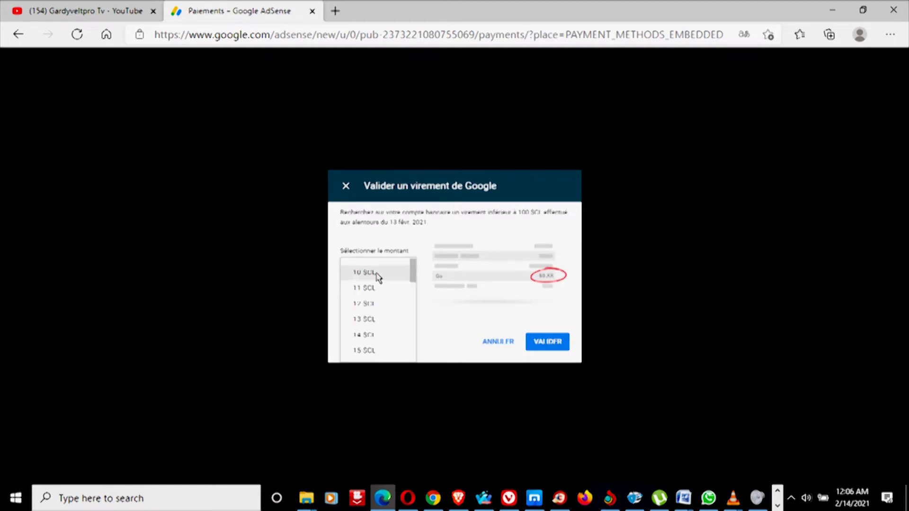
pyautogui.click(433, 319)
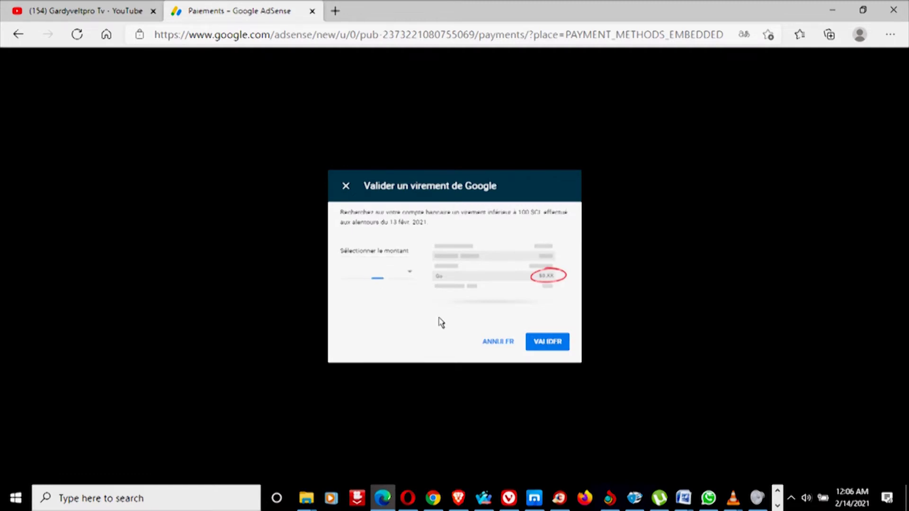
pyautogui.click(497, 343)
pyautogui.click(37, 235)
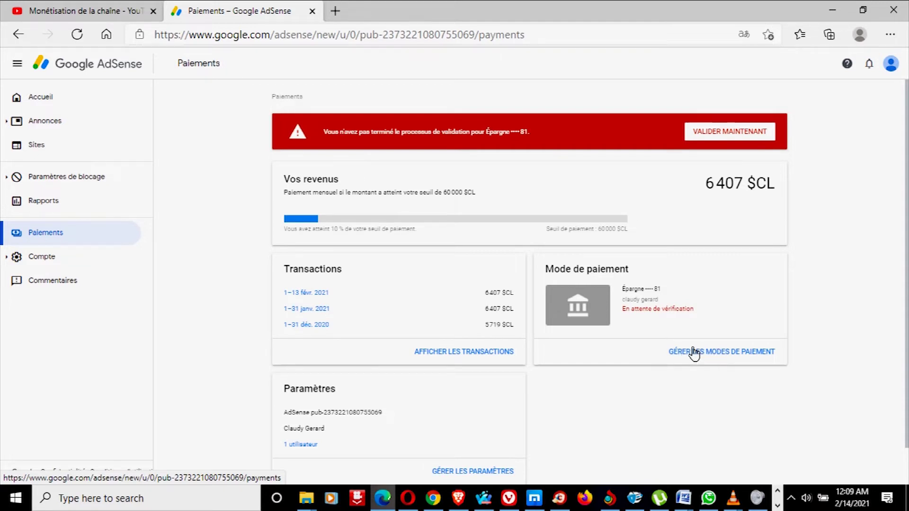
# Step: Scroll the Payments overview to review the Épargne account awaiting verification
pyautogui.scroll(-1, 907, 164)
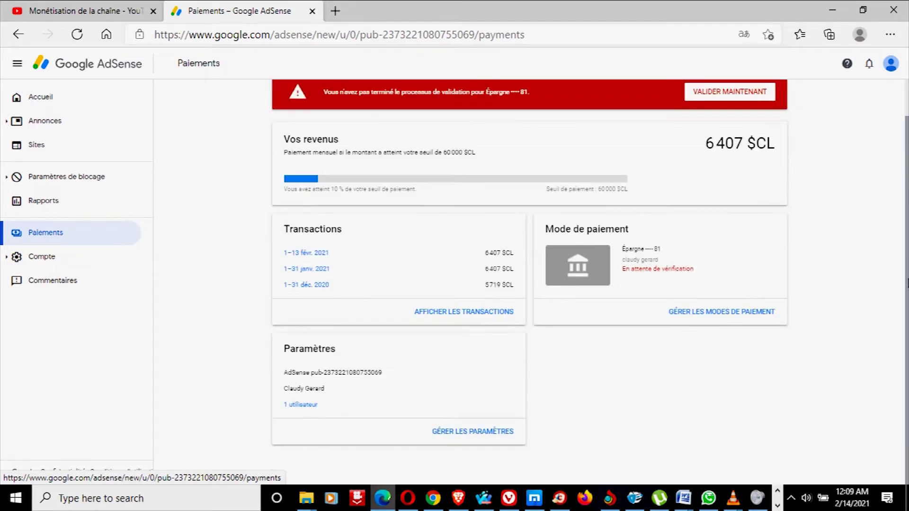
pyautogui.scroll(1, 905, 147)
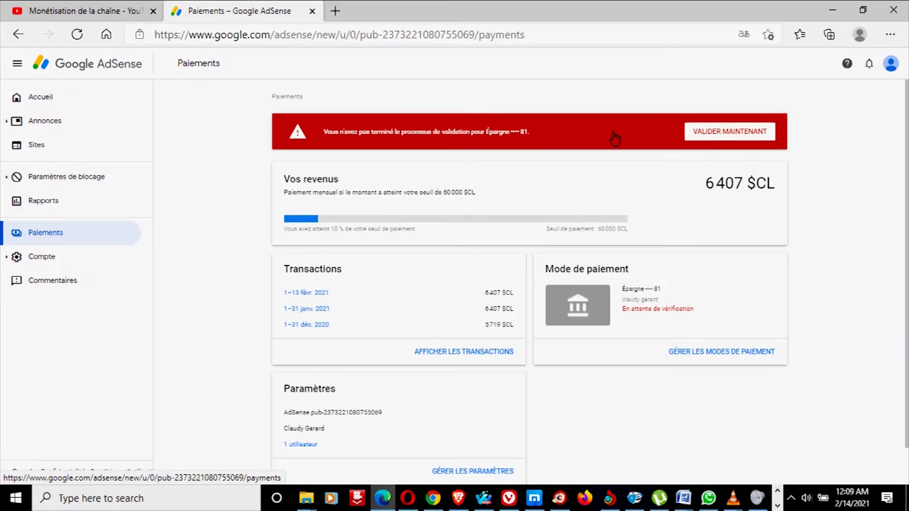
pyautogui.click(719, 137)
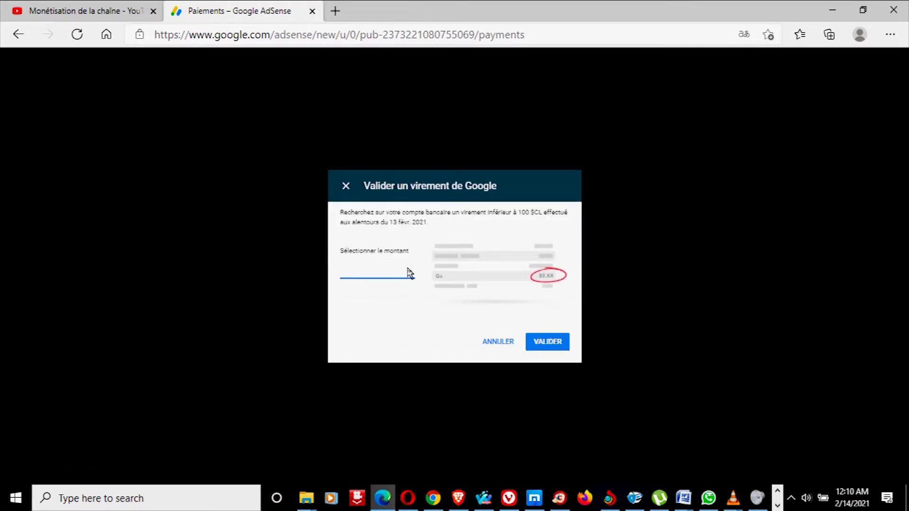
pyautogui.click(407, 270)
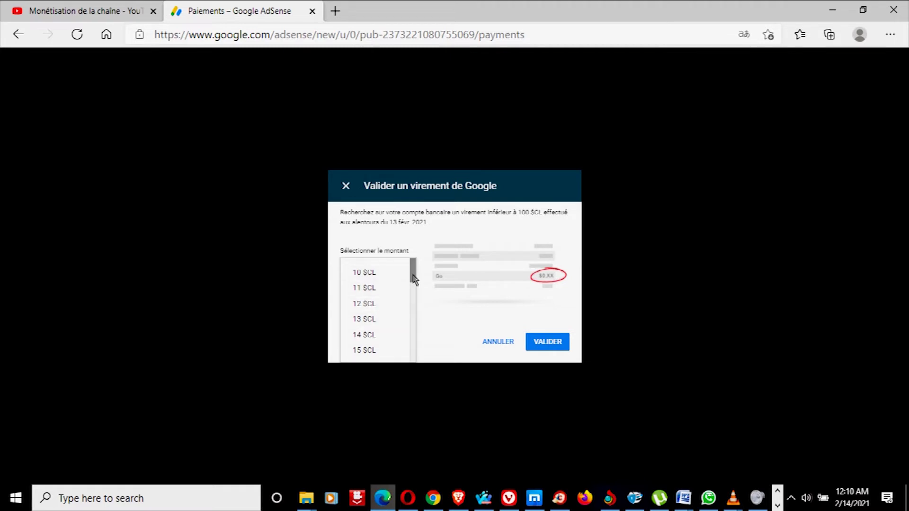
pyautogui.moveTo(414, 277)
pyautogui.mouseDown()
pyautogui.moveTo(413, 348)
pyautogui.moveTo(414, 272)
pyautogui.mouseUp()
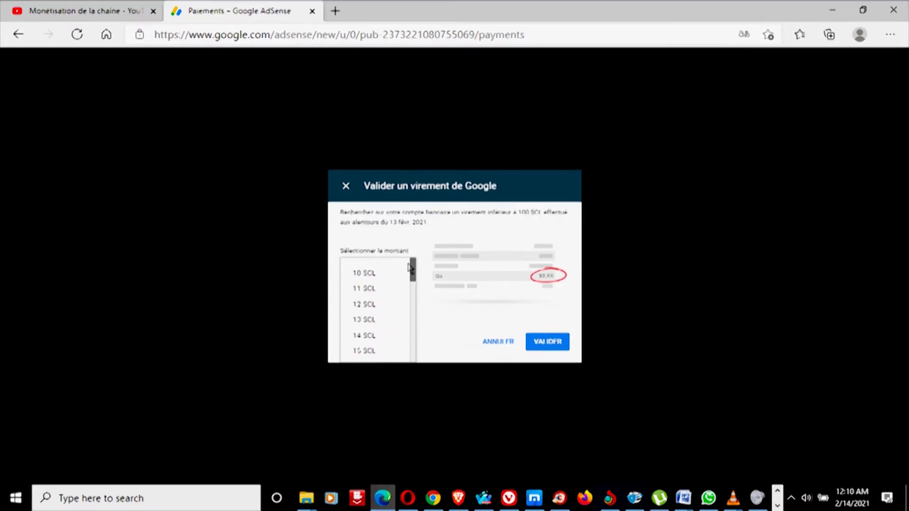
pyautogui.click(498, 342)
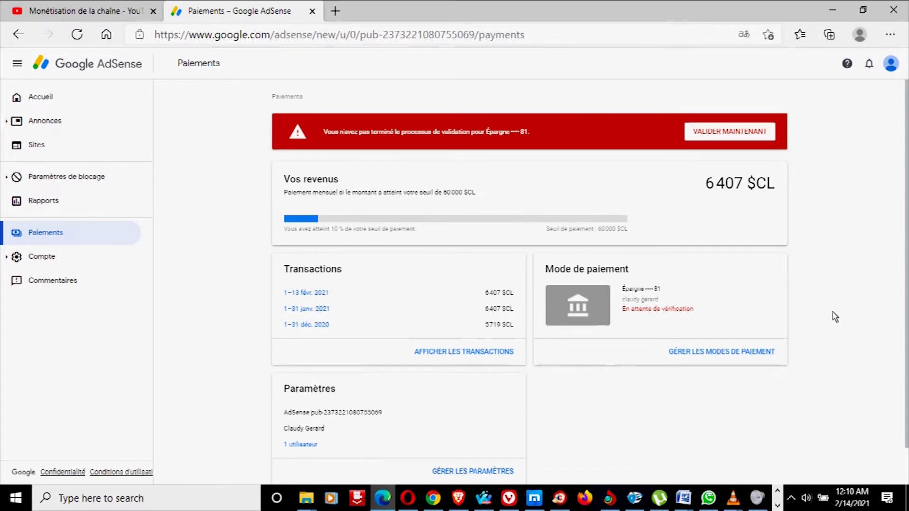
# Step: Open the full transaction history and scroll through periods back to December 2020
pyautogui.scroll(-1, 907, 298)
pyautogui.scroll(1, 906, 298)
pyautogui.click(474, 352)
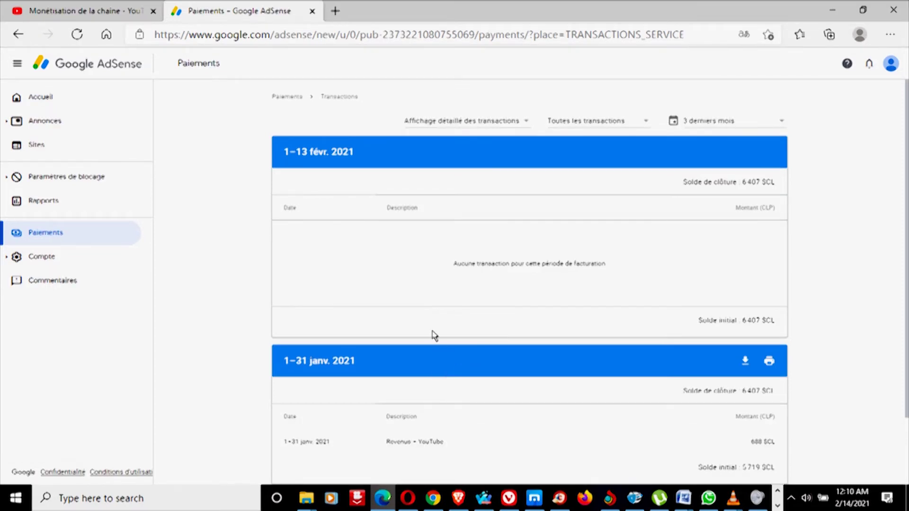
pyautogui.scroll(-2, 906, 264)
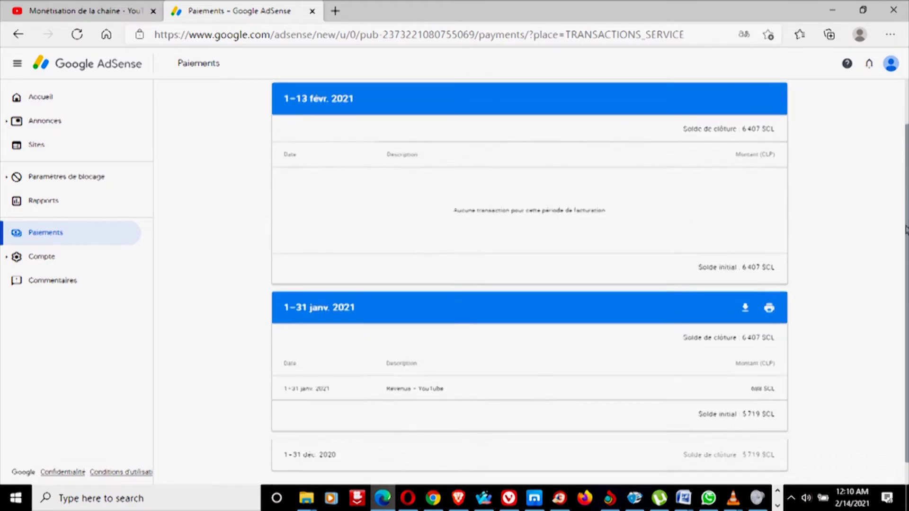
pyautogui.moveTo(906, 262); pyautogui.dragTo(906, 147)
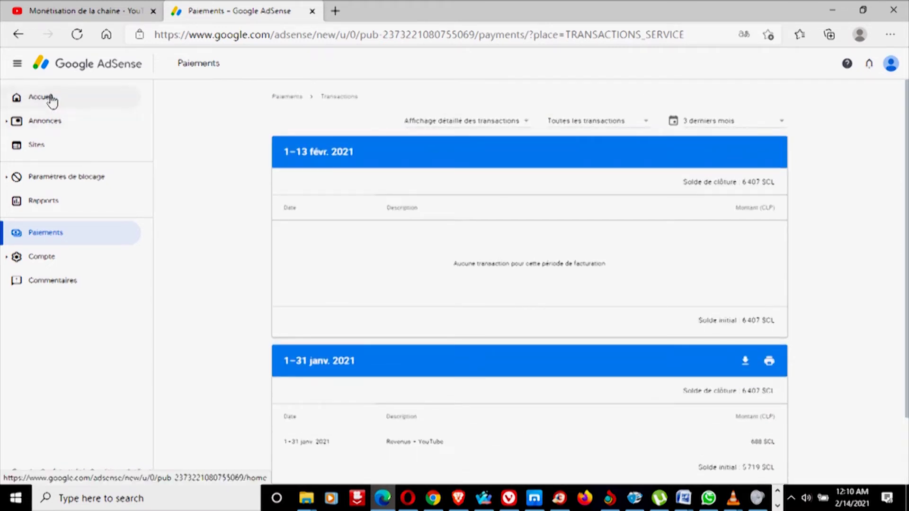
# Step: Go to the AdSense home, then return to the Payments overview showing 6 407 $CL earned
pyautogui.click(50, 99)
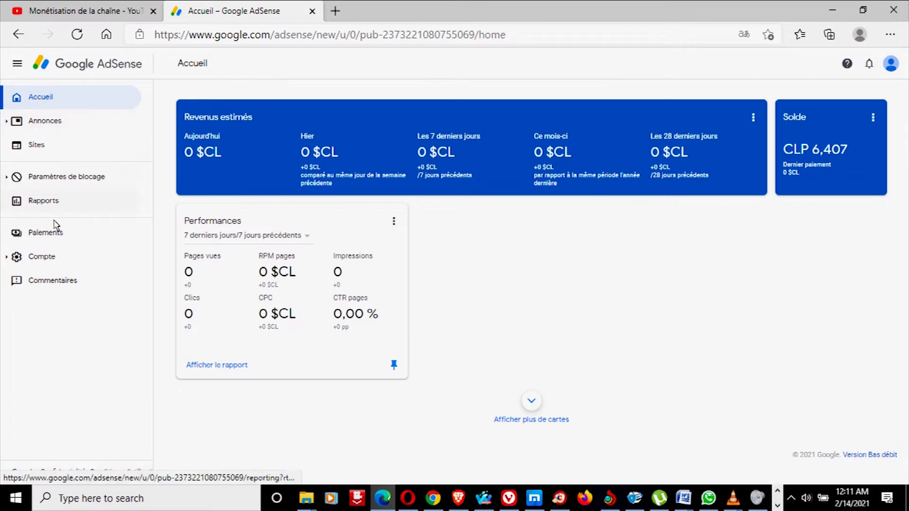
pyautogui.click(50, 236)
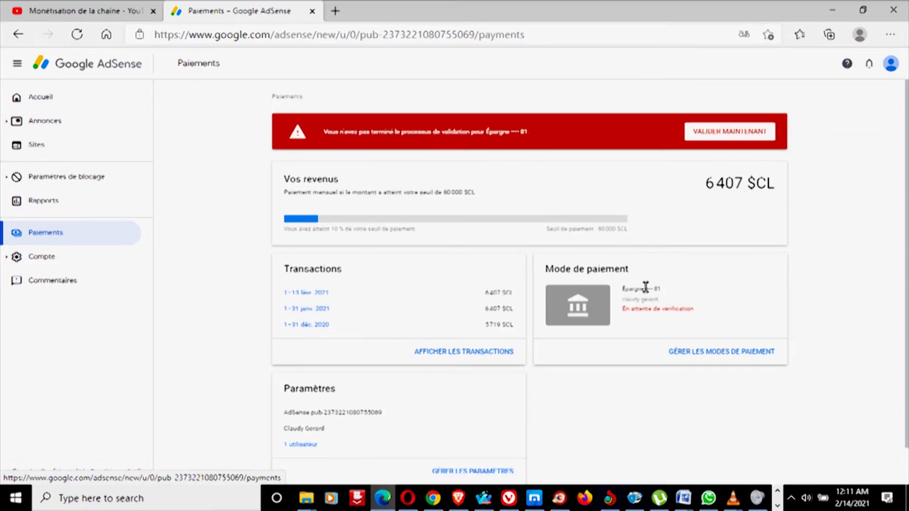
pyautogui.click(692, 355)
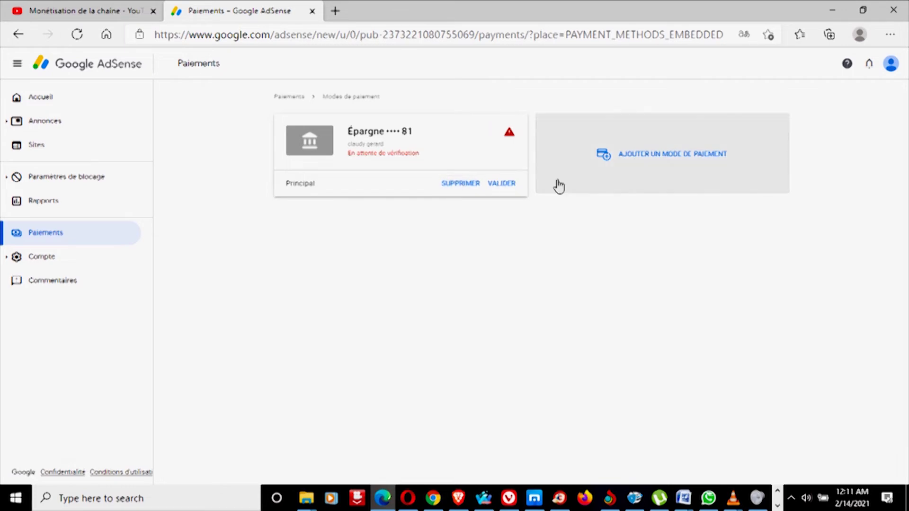
pyautogui.click(38, 239)
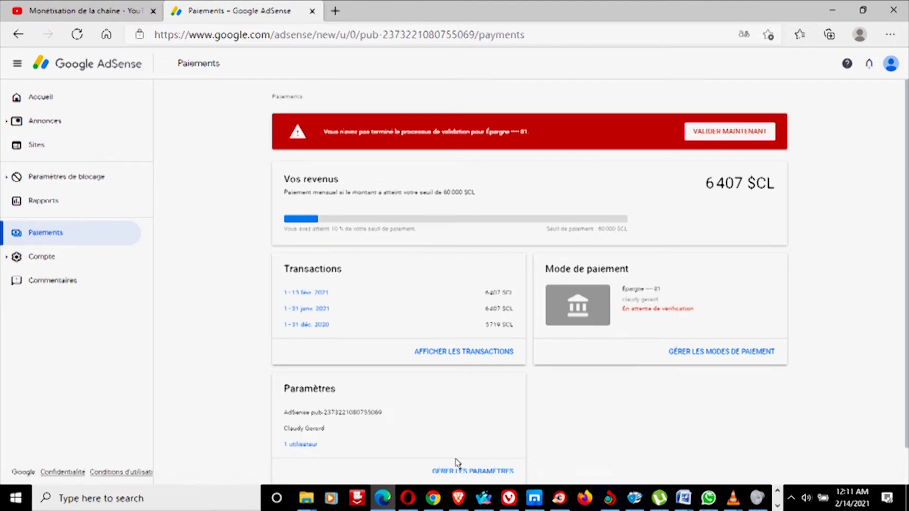
# Step: Open the payment account settings and scroll through them
pyautogui.click(474, 471)
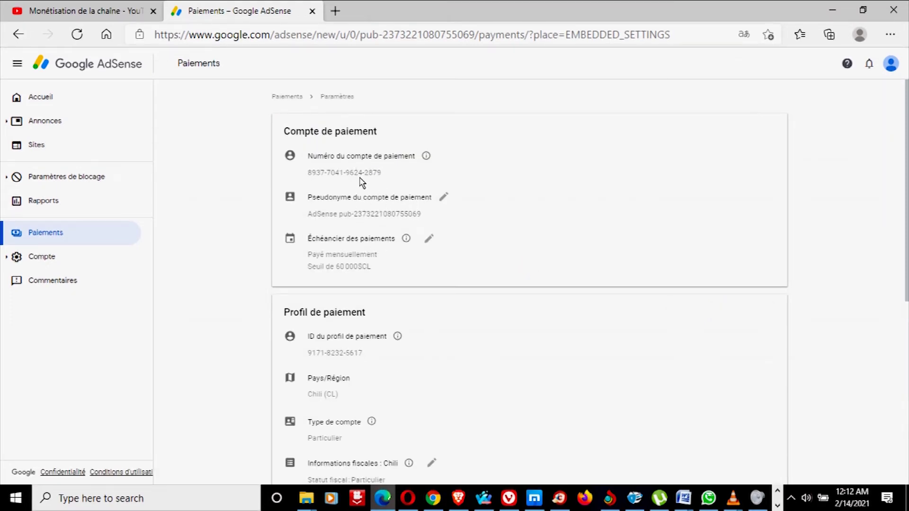
pyautogui.moveTo(904, 211); pyautogui.dragTo(906, 272)
pyautogui.scroll(-1, 907, 272)
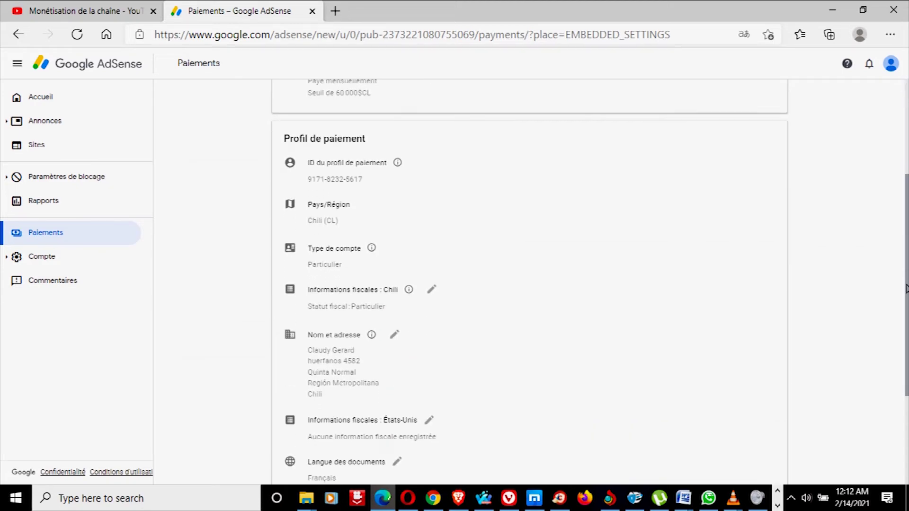
pyautogui.scroll(2, 906, 243)
pyautogui.scroll(-5, 907, 243)
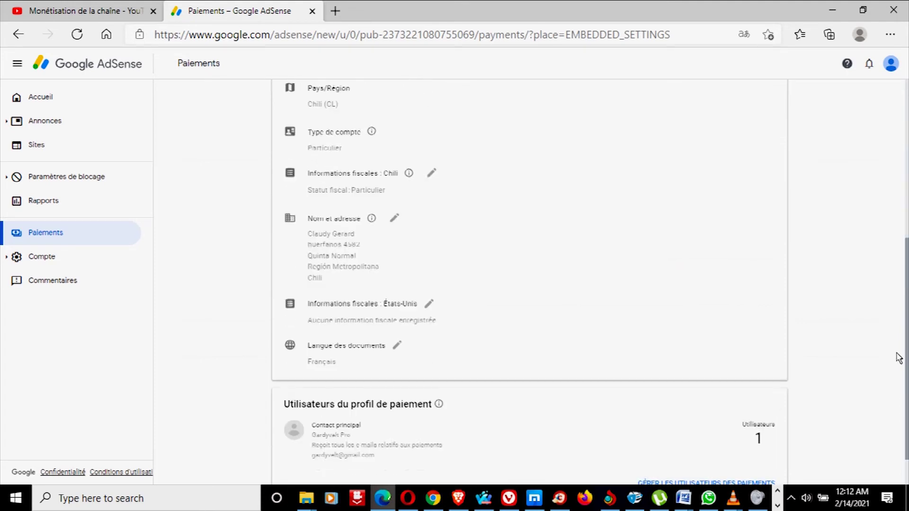
pyautogui.scroll(6, 898, 359)
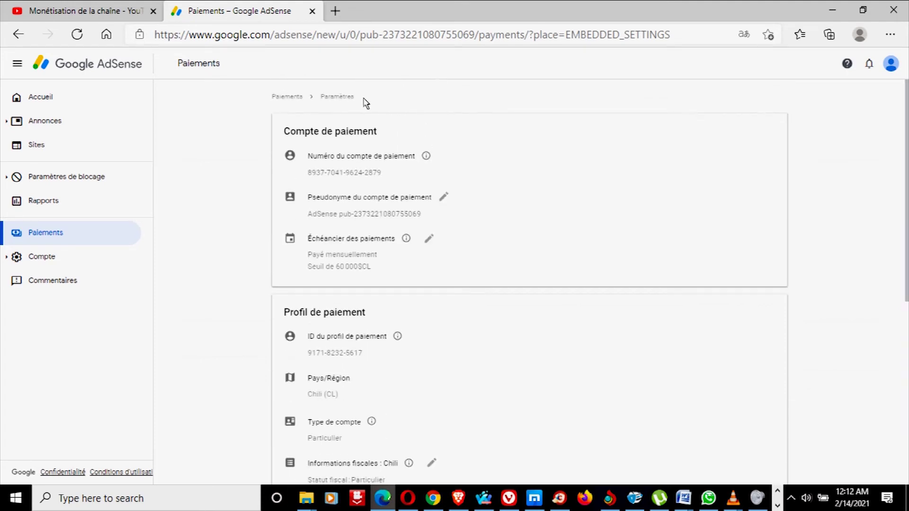
pyautogui.scroll(-5, 520, 331)
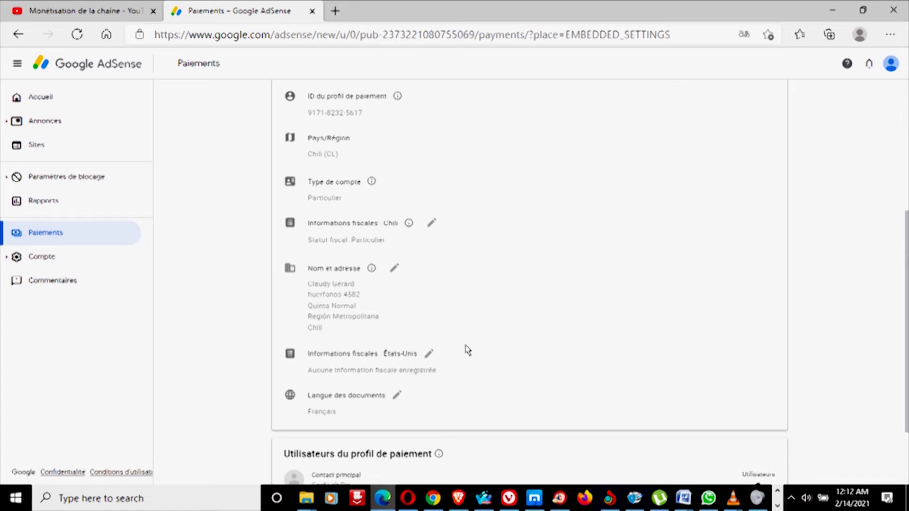
pyautogui.scroll(-2, 907, 331)
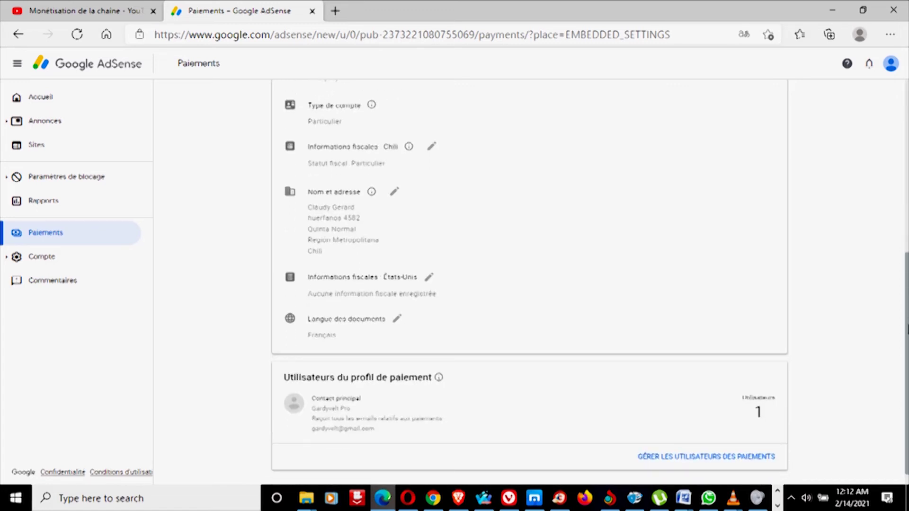
pyautogui.scroll(4, 907, 329)
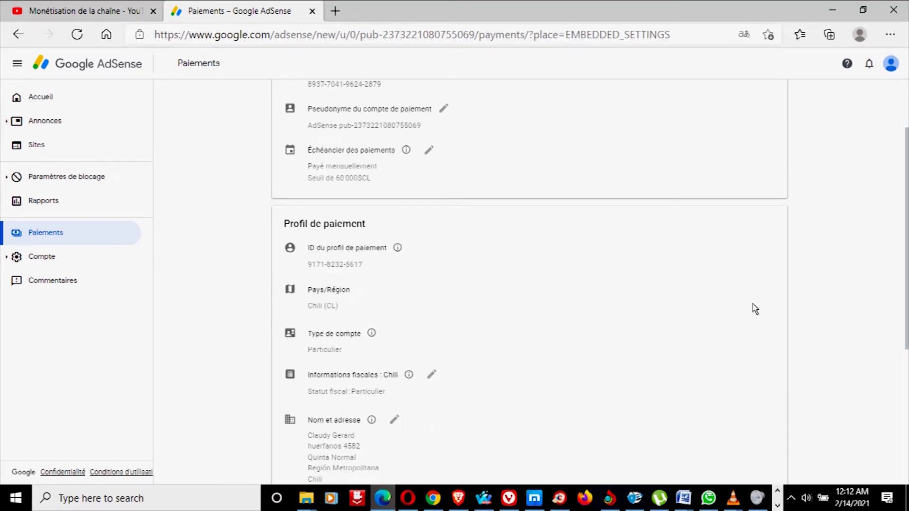
pyautogui.scroll(-3, 907, 296)
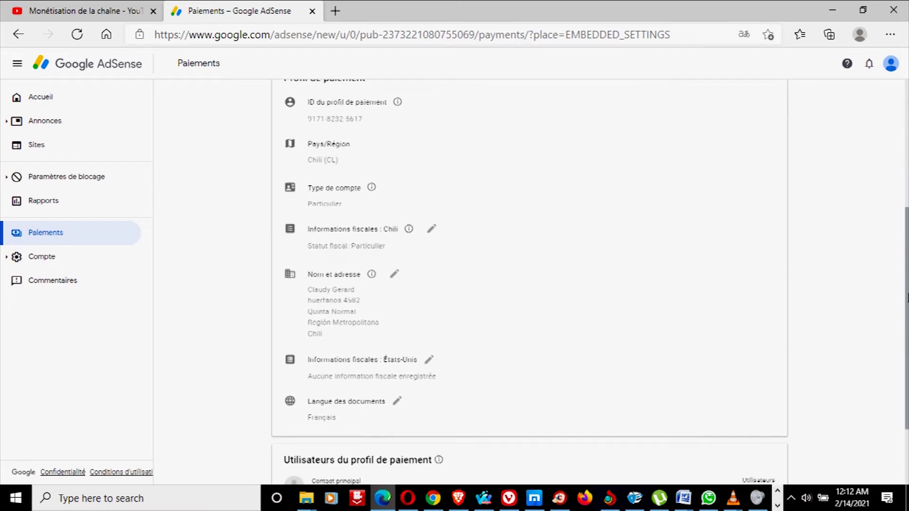
# Step: Open the payment profile's name and address section for editing
pyautogui.moveTo(398, 101)
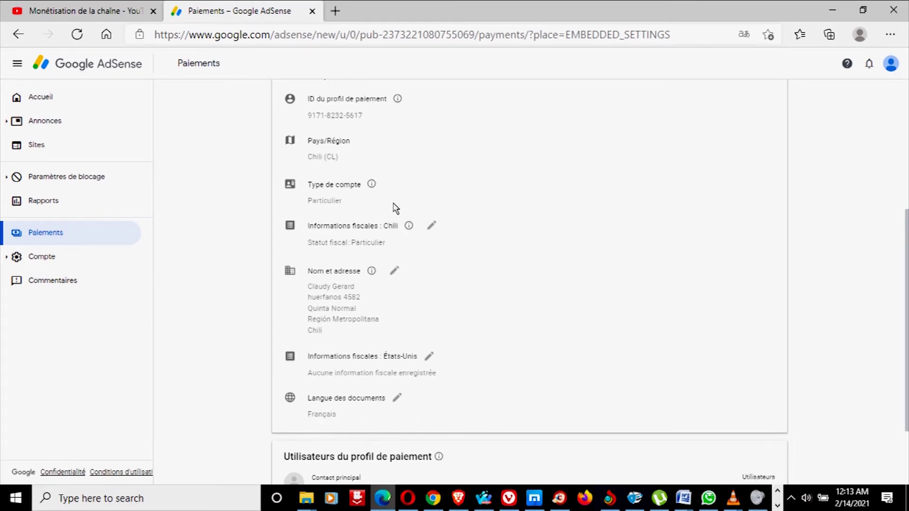
pyautogui.moveTo(907, 285); pyautogui.dragTo(906, 337)
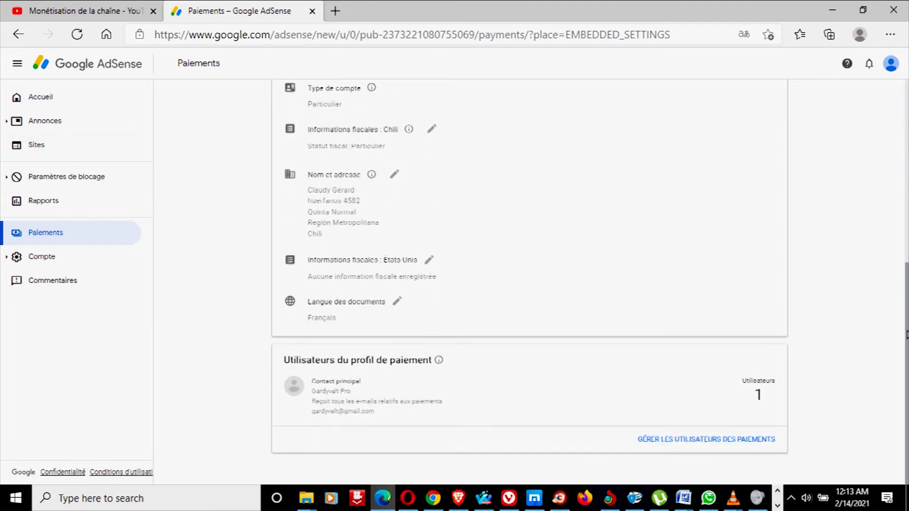
pyautogui.moveTo(905, 260)
pyautogui.mouseDown()
pyautogui.moveTo(906, 81)
pyautogui.moveTo(906, 274)
pyautogui.mouseUp()
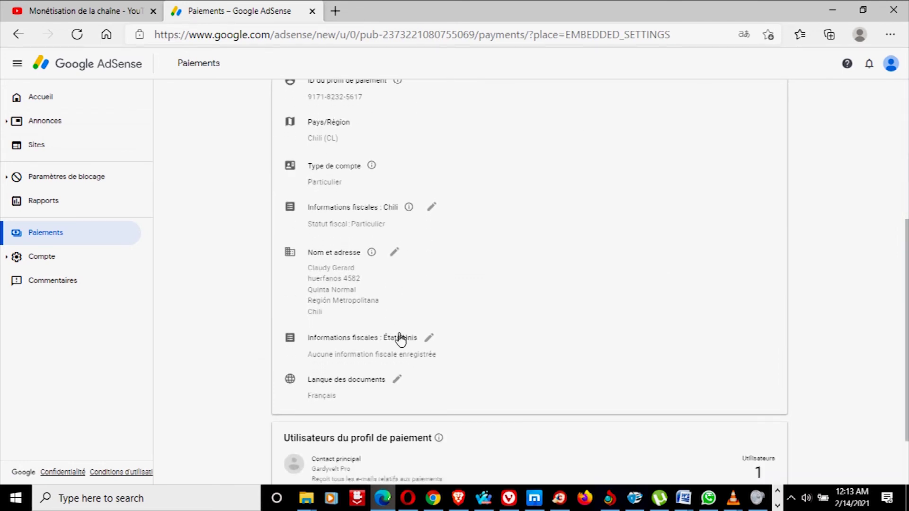
pyautogui.click(396, 253)
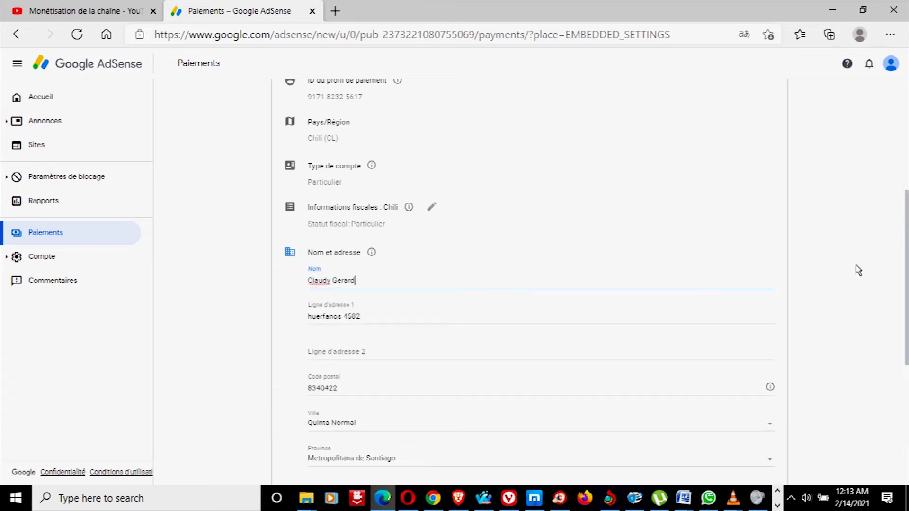
pyautogui.scroll(-3, 858, 270)
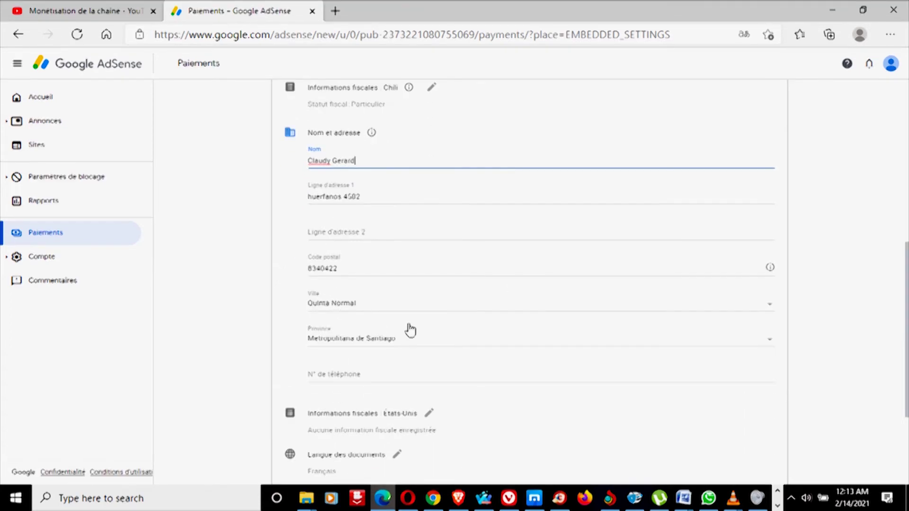
pyautogui.click(459, 344)
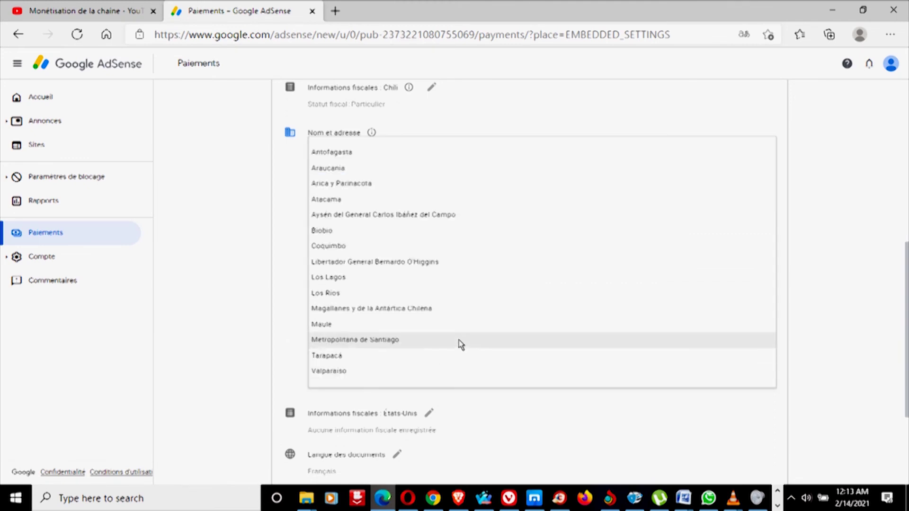
pyautogui.click(247, 194)
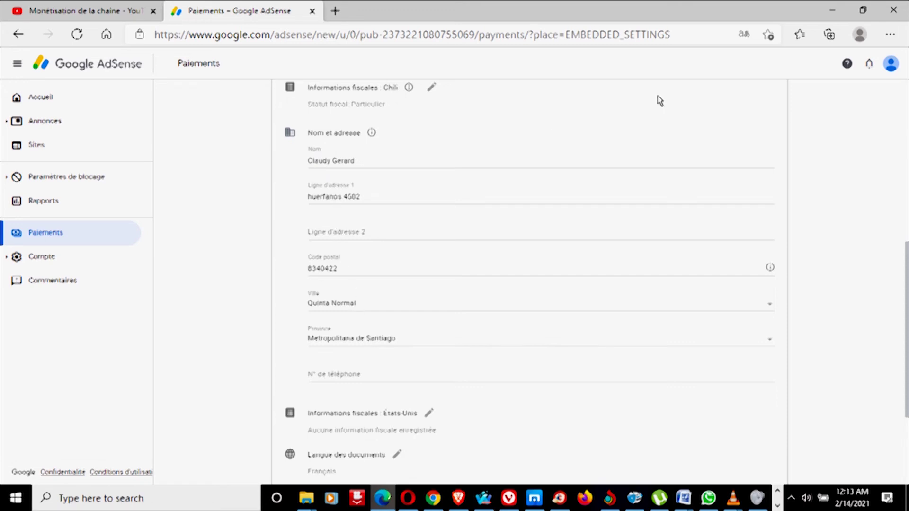
pyautogui.scroll(-1, 879, 248)
pyautogui.scroll(2, 879, 248)
pyautogui.scroll(-5, 879, 248)
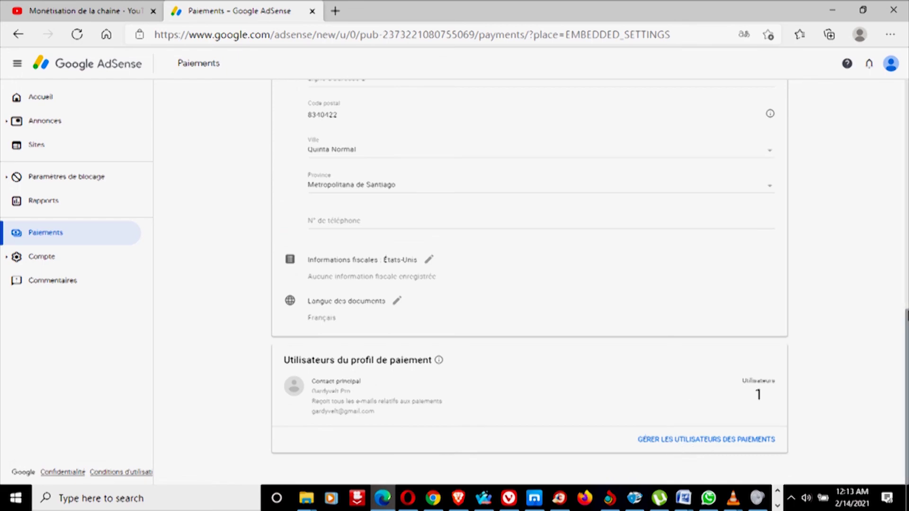
pyautogui.scroll(3, 700, 374)
pyautogui.scroll(9, 906, 201)
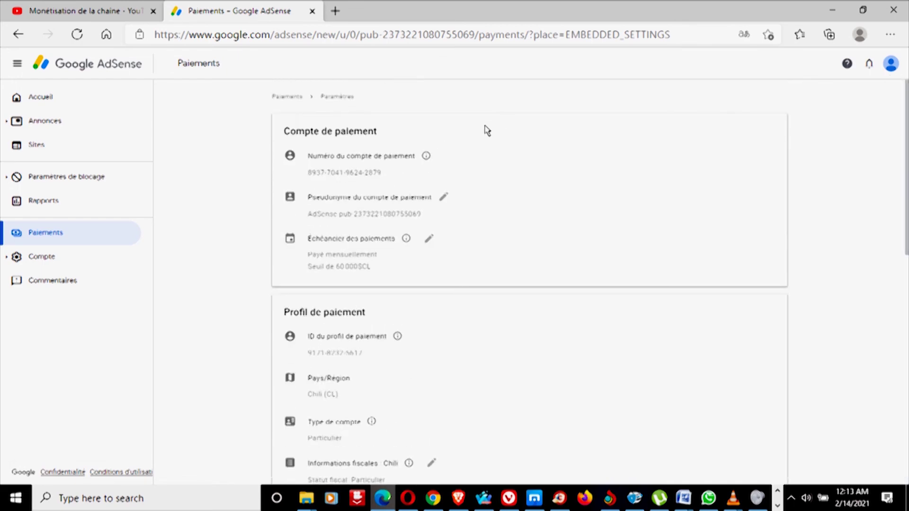
# Step: Start verifying the savings account's test deposit, view the amount list, then cancel
pyautogui.click(54, 105)
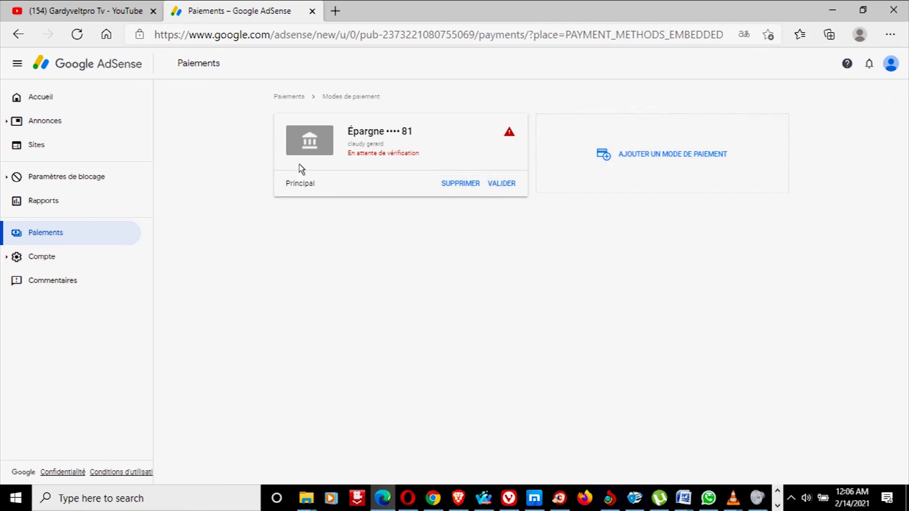
pyautogui.click(496, 188)
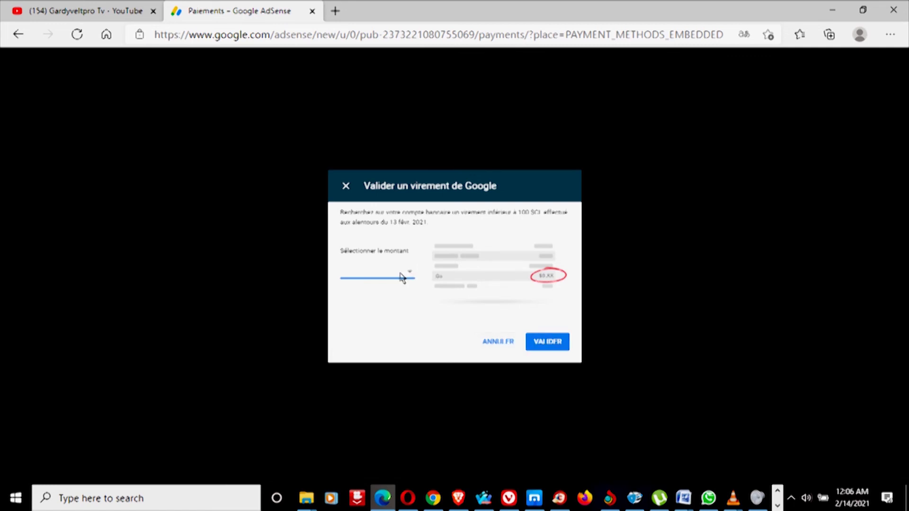
pyautogui.click(378, 278)
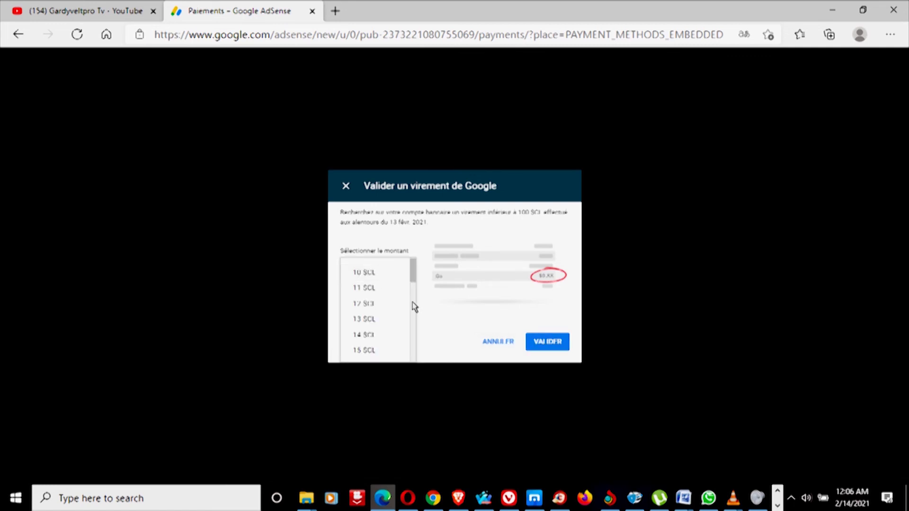
pyautogui.click(436, 321)
pyautogui.click(493, 342)
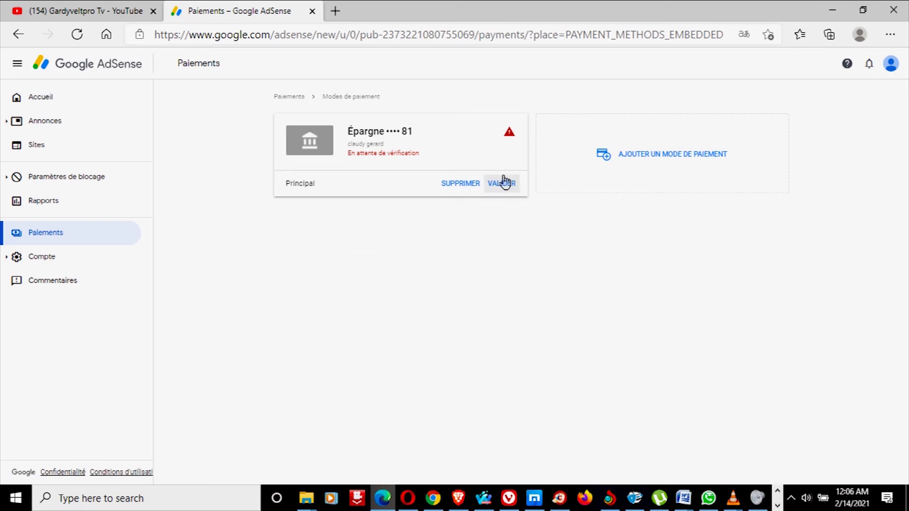
# Step: Reopen the test deposit verification and cancel again without choosing an amount
pyautogui.click(501, 186)
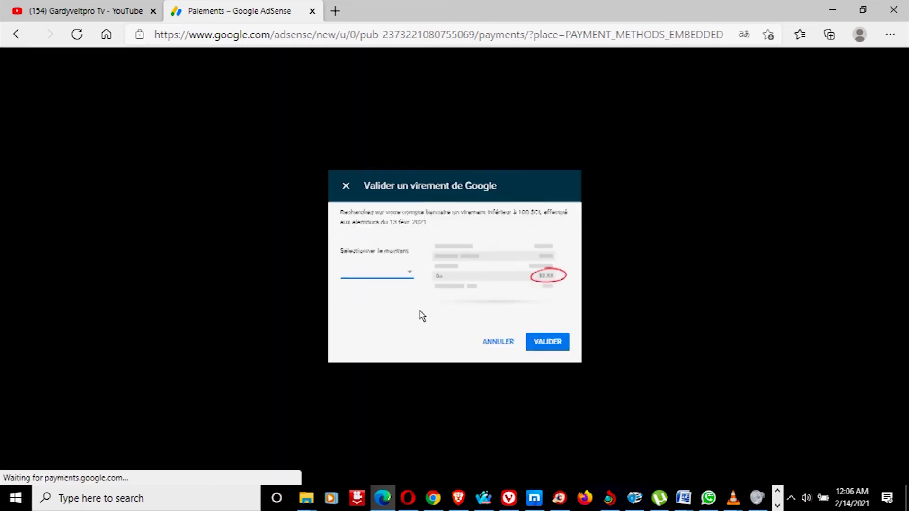
pyautogui.click(410, 271)
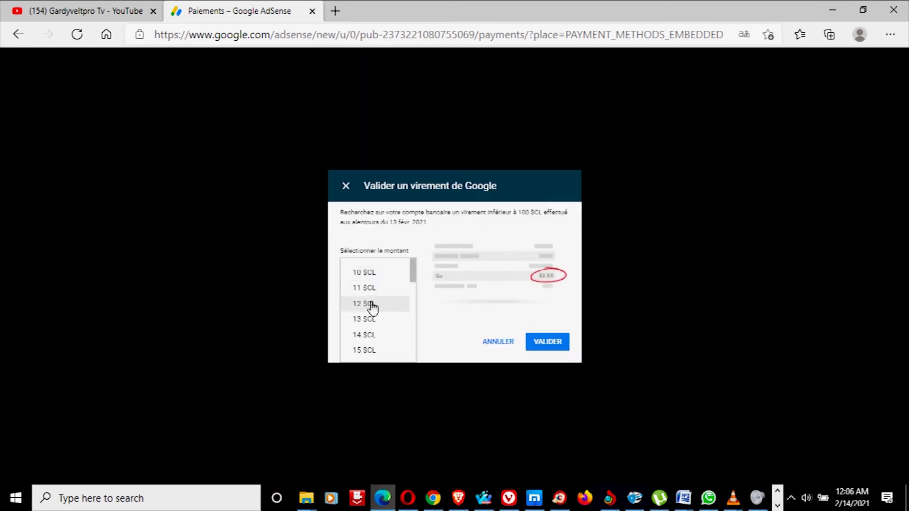
pyautogui.moveTo(413, 272)
pyautogui.mouseDown()
pyautogui.moveTo(411, 359)
pyautogui.moveTo(412, 264)
pyautogui.mouseUp()
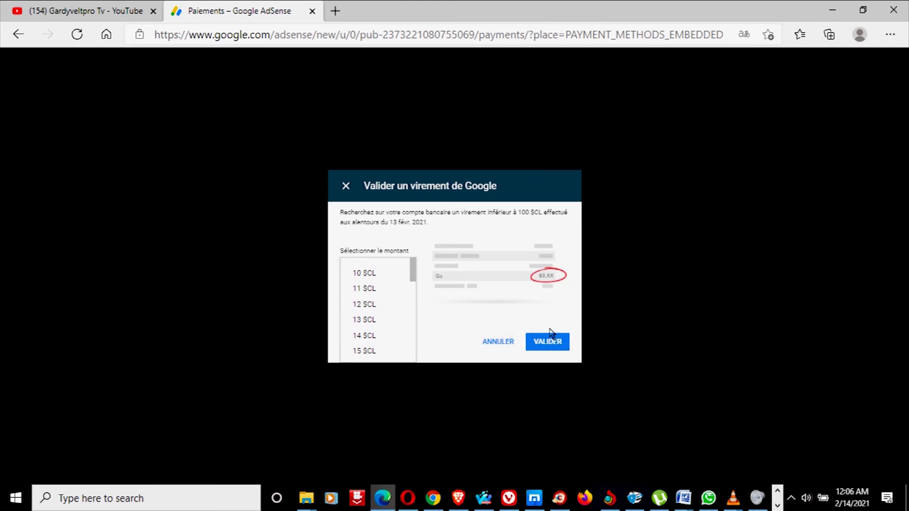
pyautogui.click(495, 344)
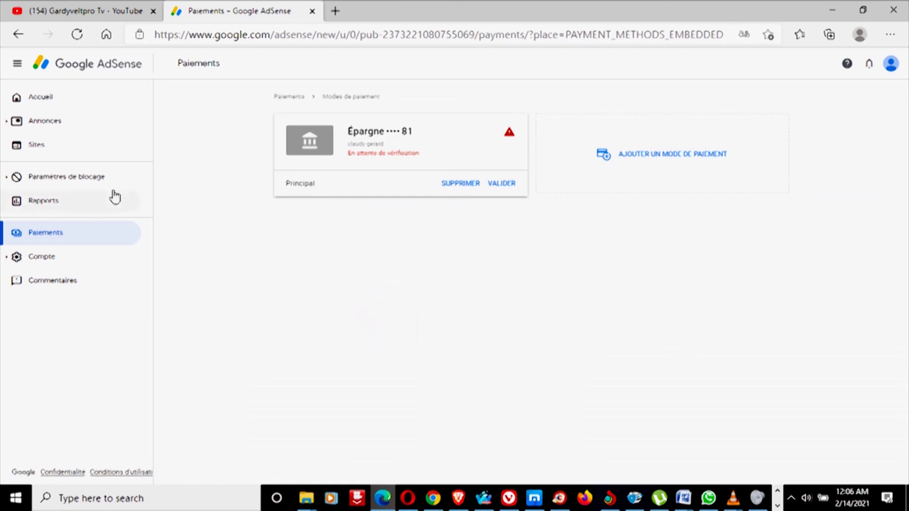
# Step: Browse the AdSense home, ads overview and account information, then return home
pyautogui.click(56, 98)
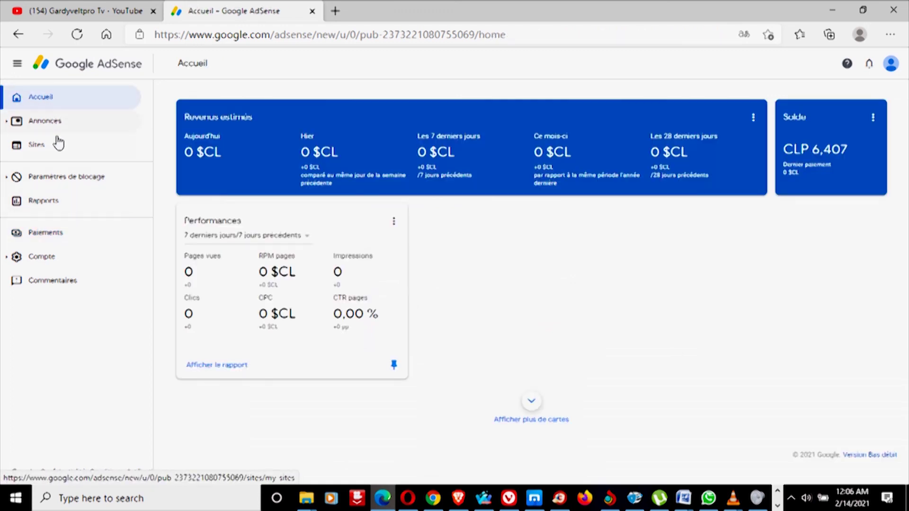
pyautogui.click(56, 123)
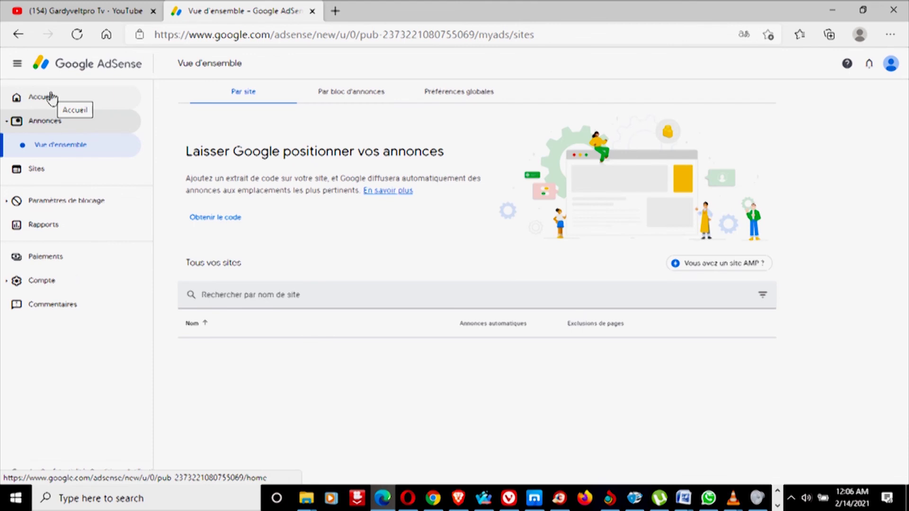
pyautogui.click(55, 283)
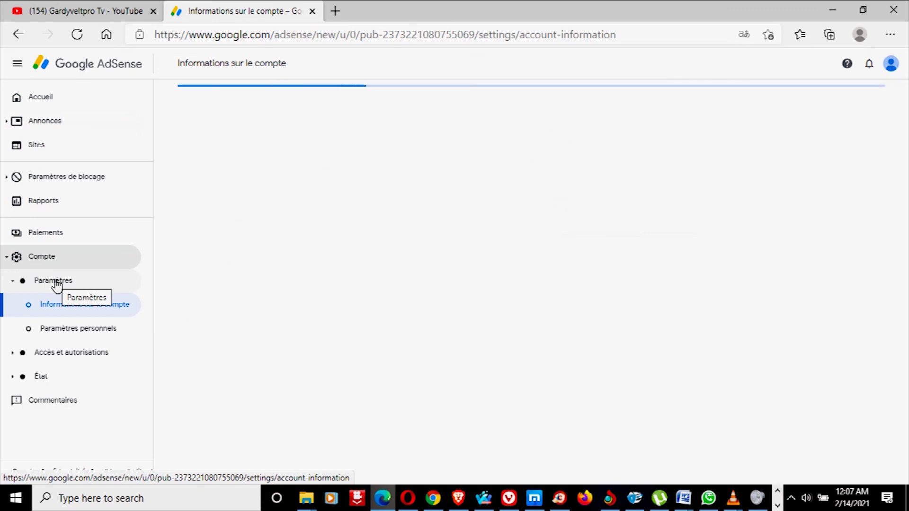
pyautogui.click(41, 106)
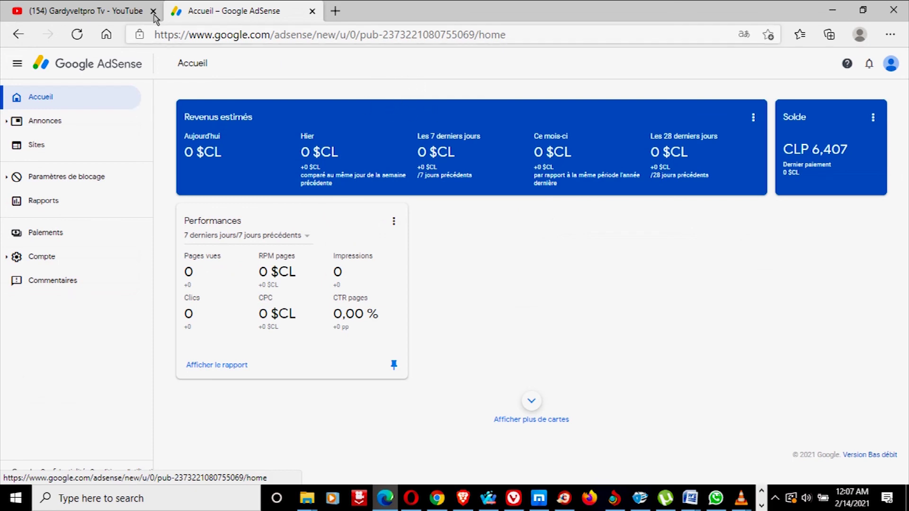
# Step: Switch to the YouTube channel tab, then close the browser
pyautogui.click(103, 10)
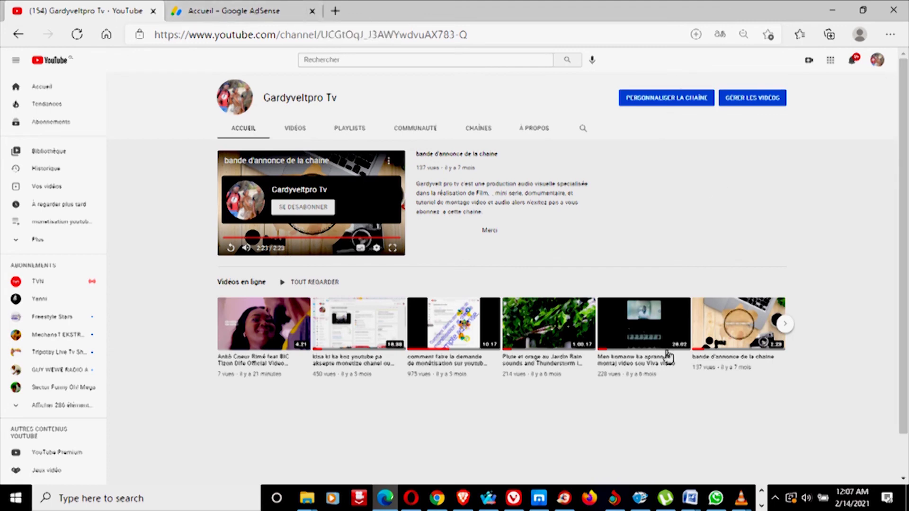
pyautogui.click(760, 506)
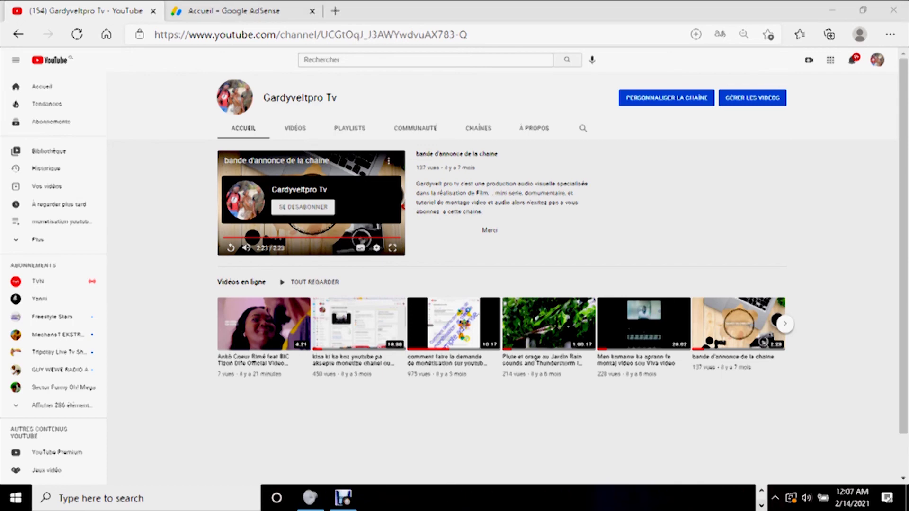
pyautogui.click(343, 498)
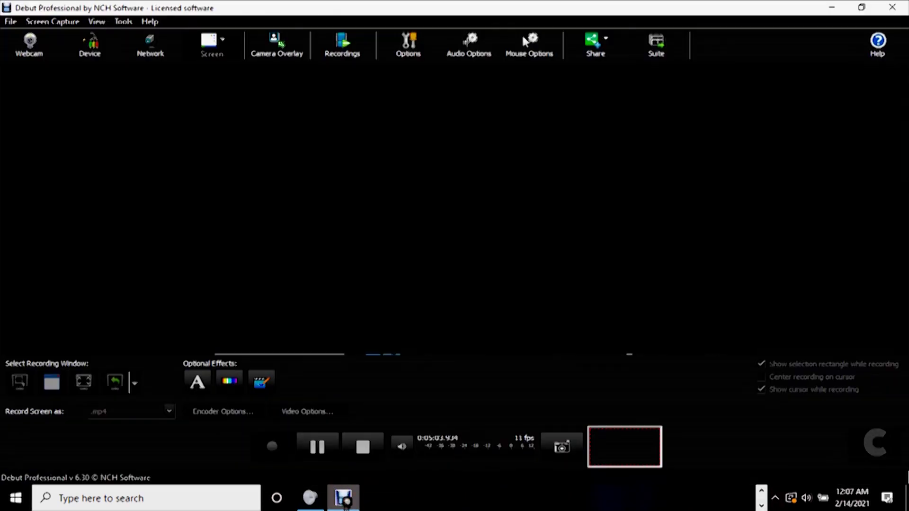